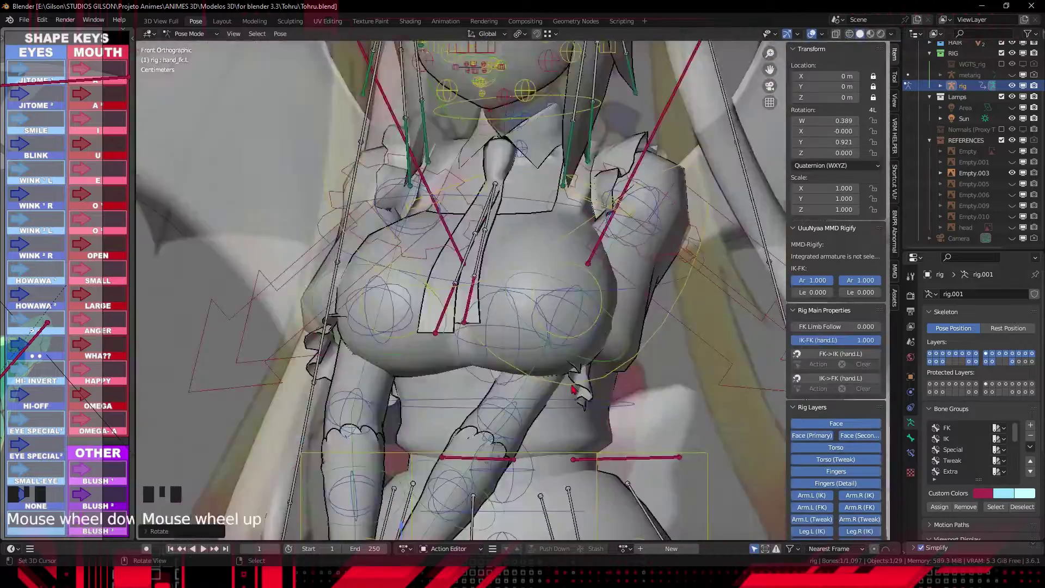
Curl the fingers of both hands by scaling the left finger master bones and rotating the right ones about local X
shift+right_click(420, 455)
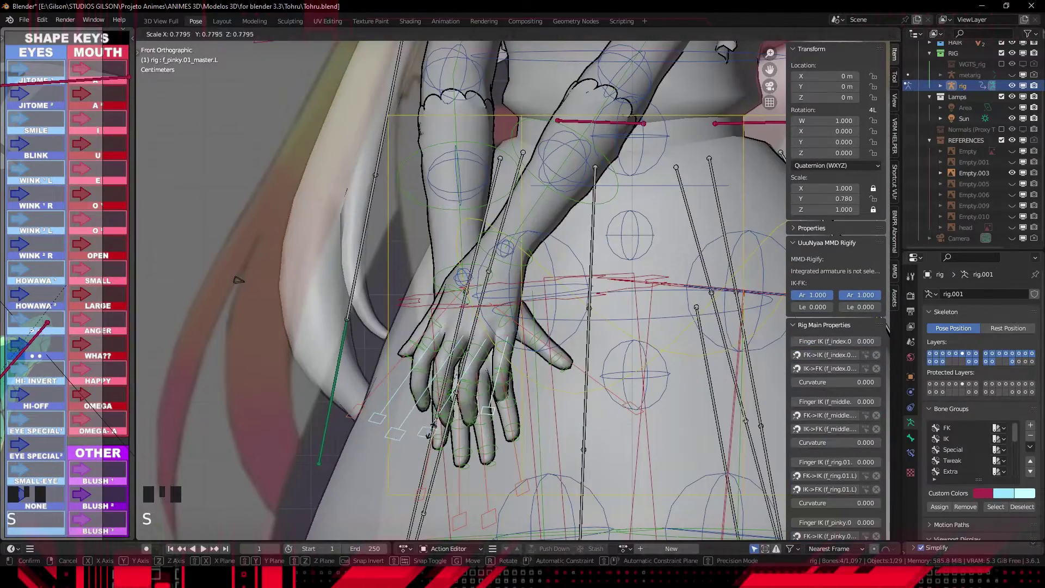
key(s)
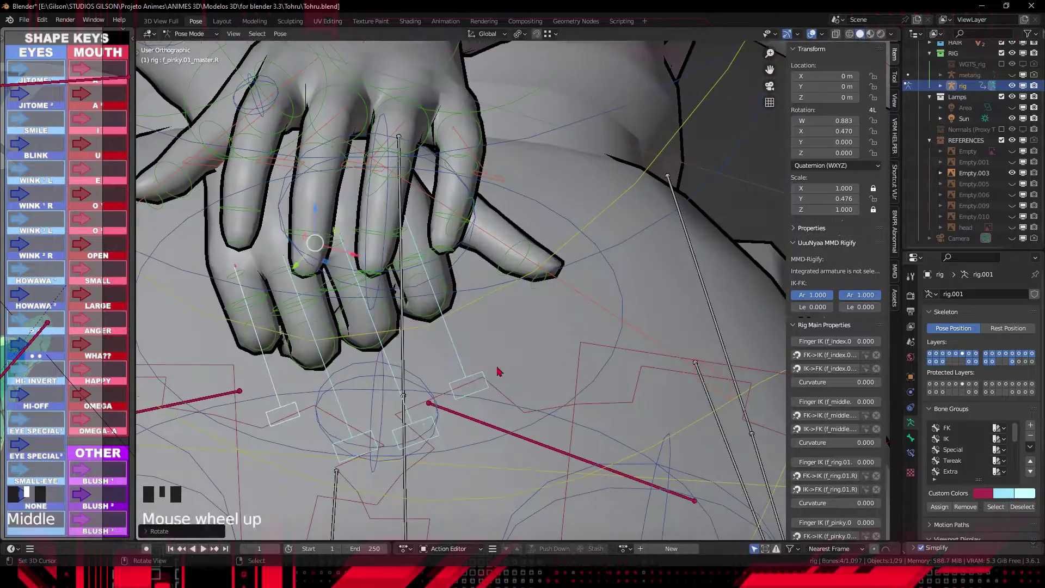
key(r)
middle_drag(292, 401, 506, 369)
scroll(518, 378, down, 5)
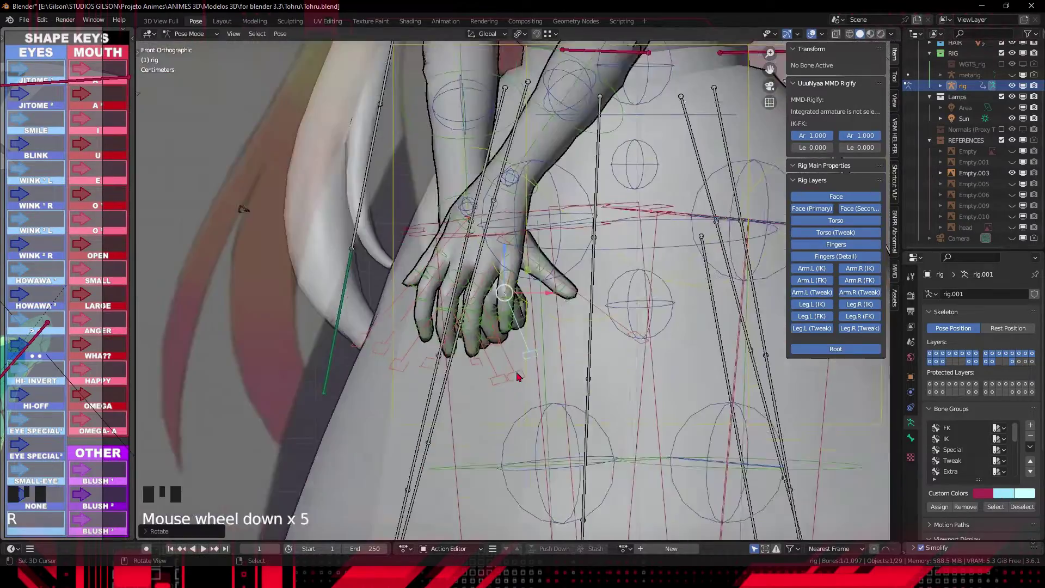
Rotate and scale the right thumb's master bone to bend the thumb inward over the clasped hands
right_click(473, 206)
scroll(571, 307, down, 2)
key(KP_1)
key(r)
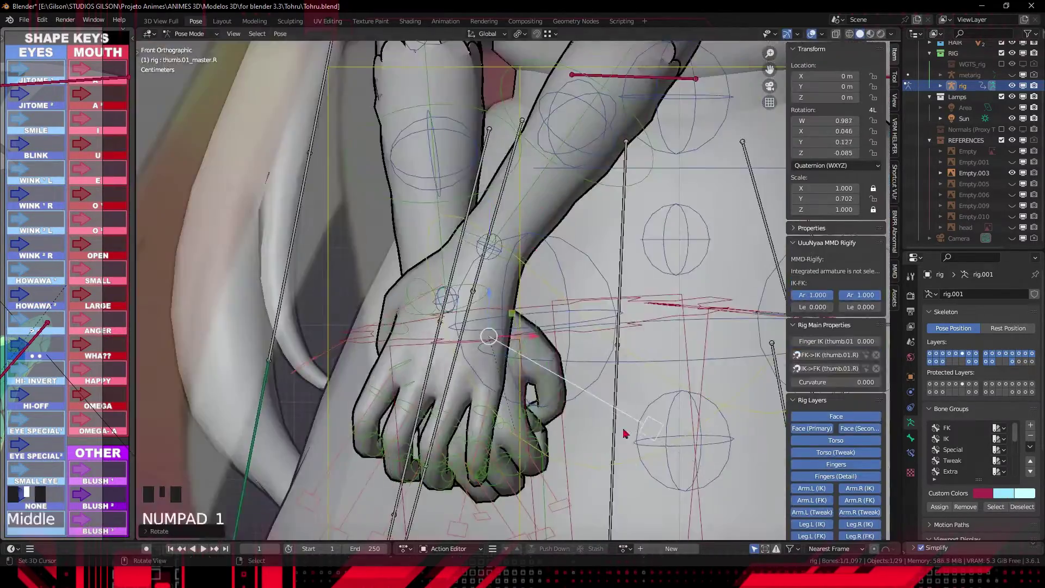
key(KP_1)
key(s)
Adjust the character's HAPPY mouth shape key control
right_click(79, 369)
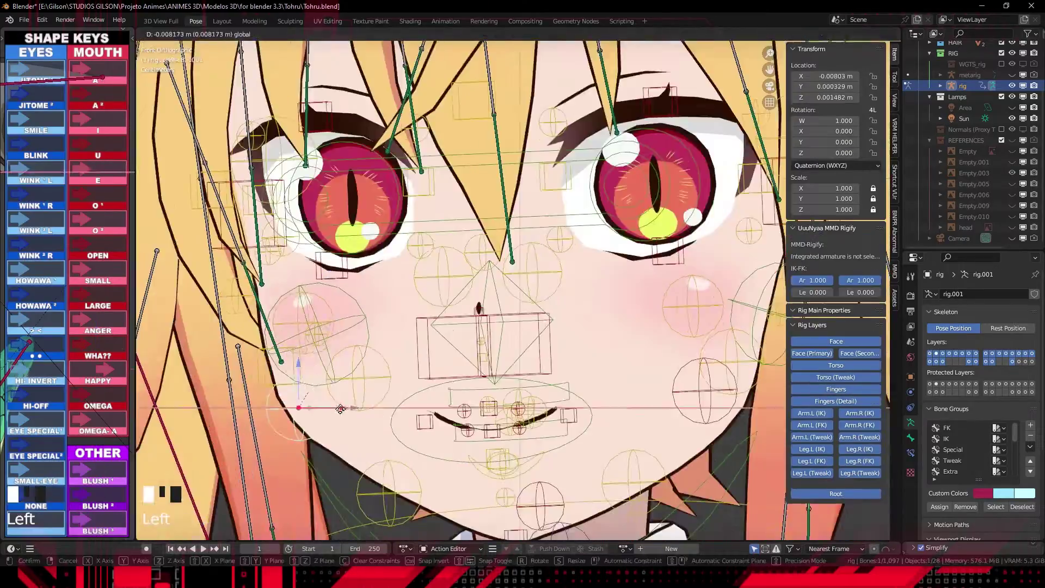
scroll(511, 288, down, 3)
shift+right_click(669, 276)
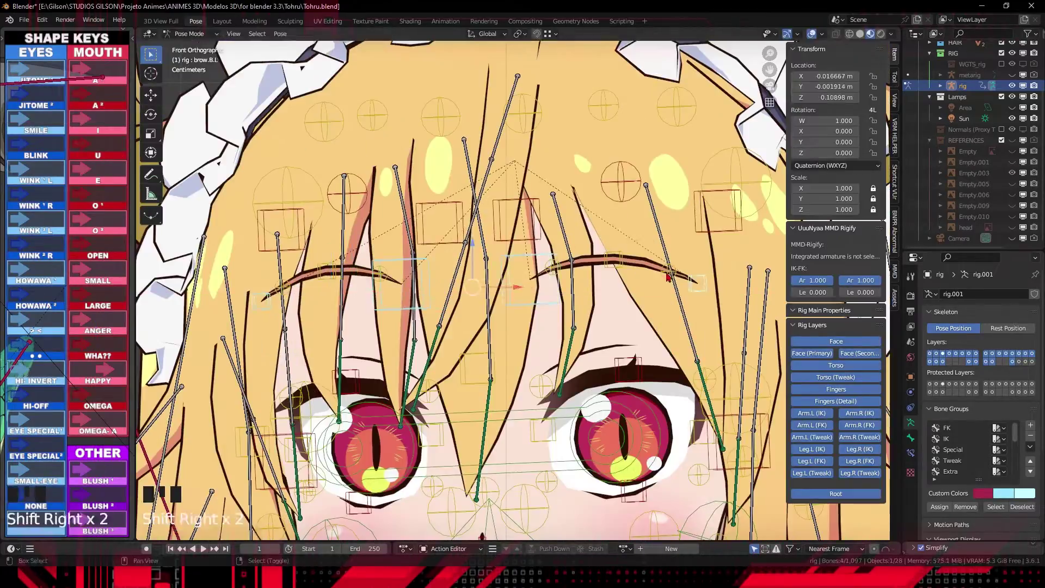
scroll(512, 288, down, 3)
scroll(512, 288, up, 2)
scroll(421, 328, up, 5)
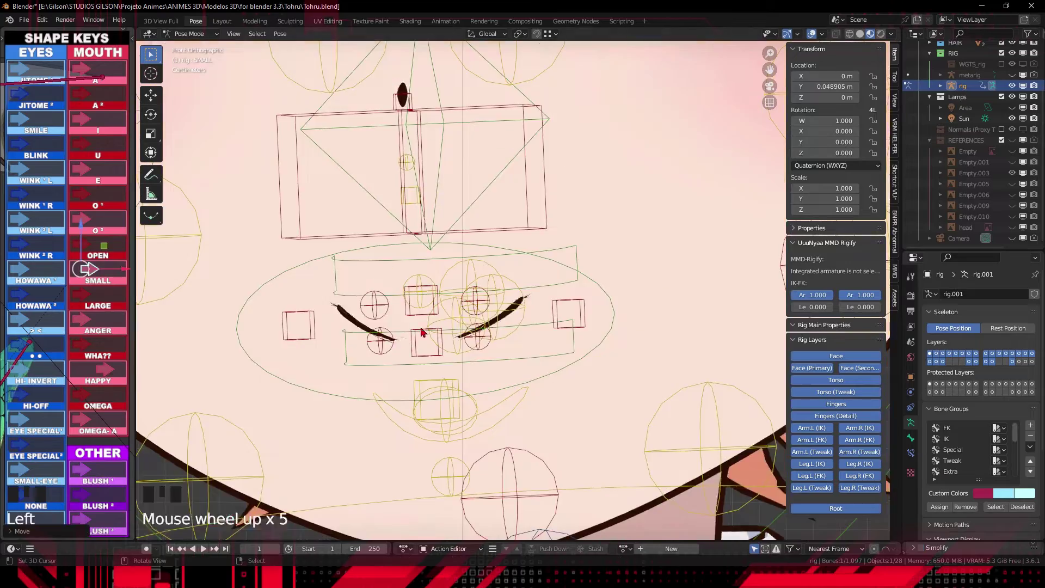
key(ctrl+z)
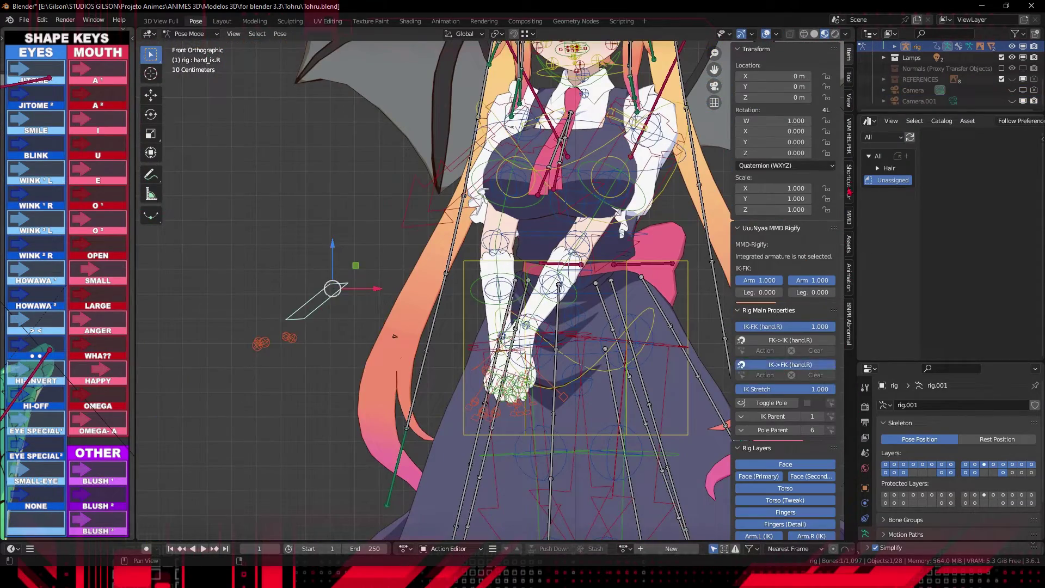
click(850, 192)
click(796, 79)
click(848, 55)
scroll(427, 145, down, 5)
scroll(516, 362, up, 5)
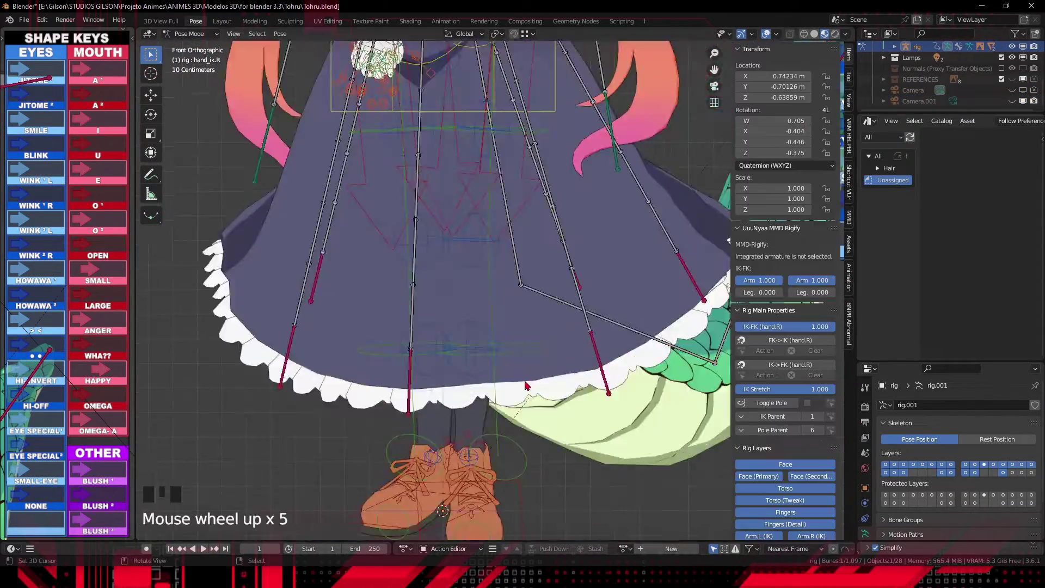
click(517, 351)
click(373, 353)
shift+middle_drag(457, 373, 452, 326)
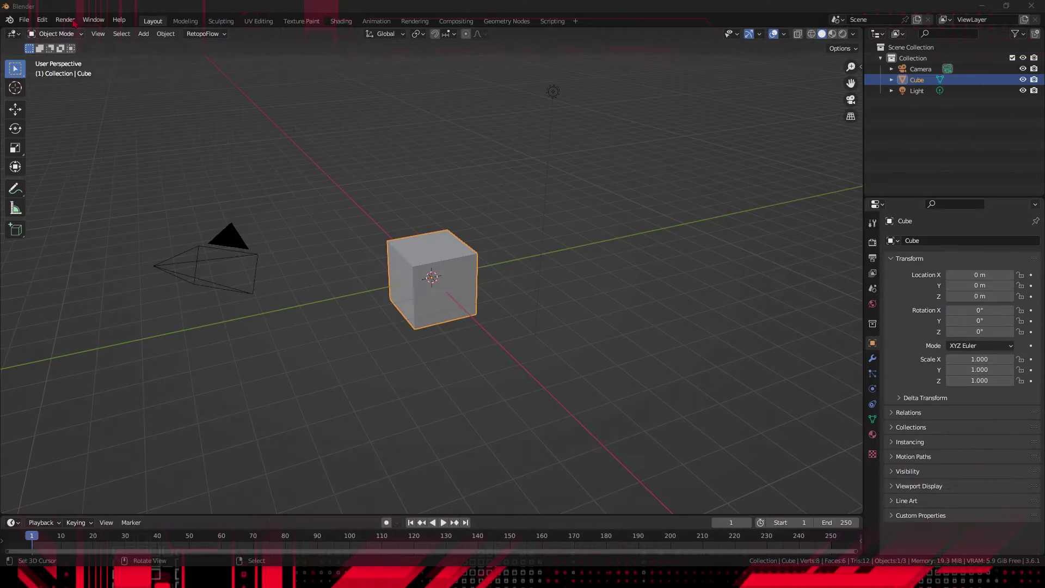
Open the preferences at the add-ons list and maximize the preferences window
click(42, 20)
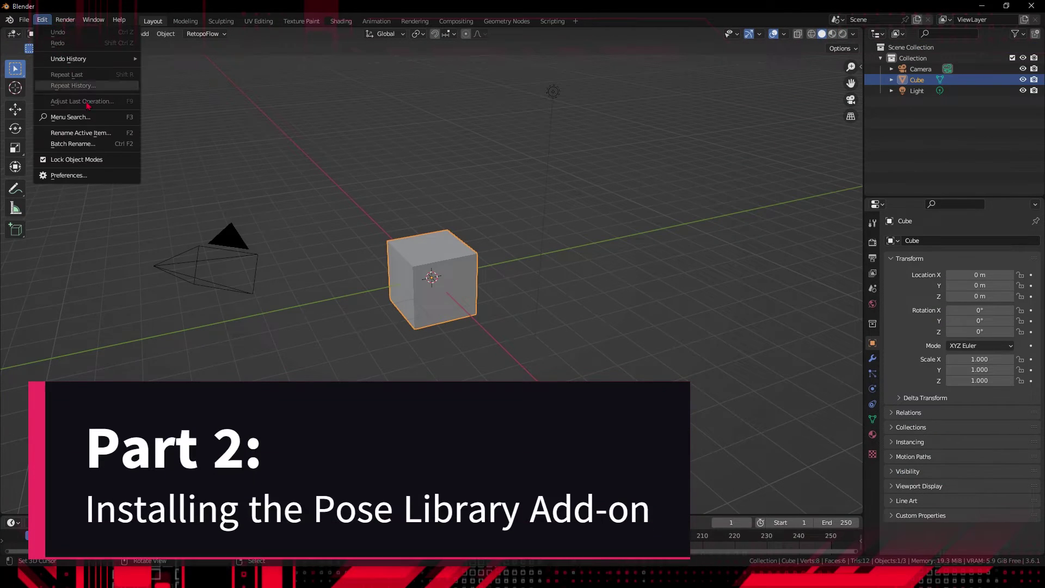
click(59, 176)
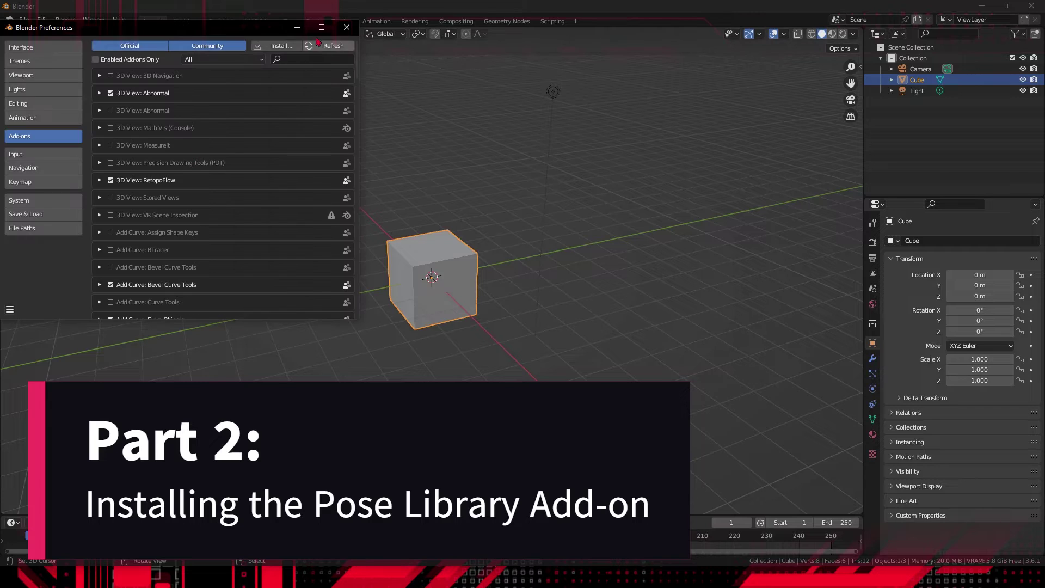
click(322, 27)
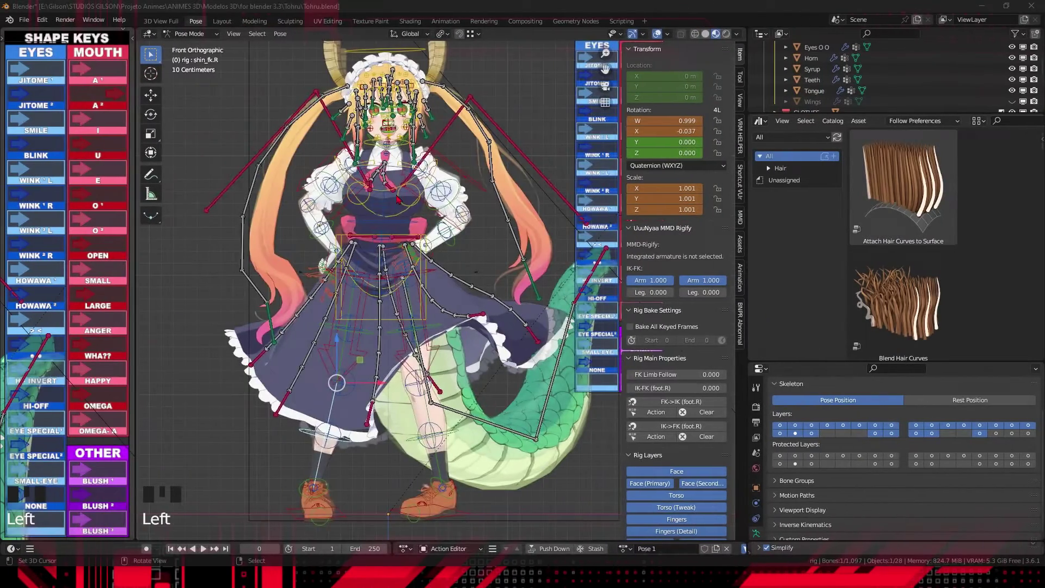
Select all pose bones of the character rig in front view
scroll(397, 199, down, 1)
middle_drag(471, 231, 408, 257)
key(KP_1)
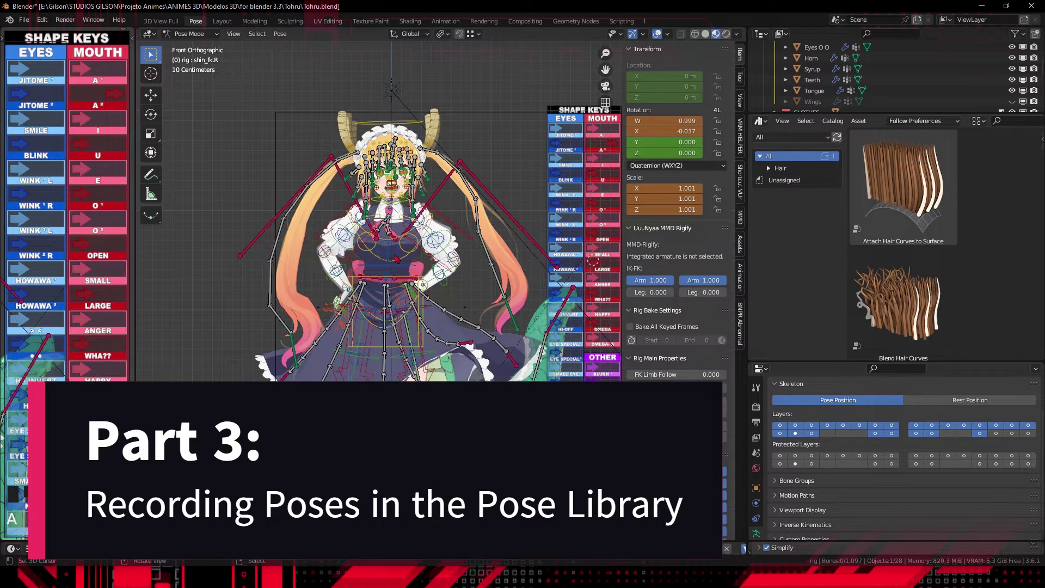
key(a)
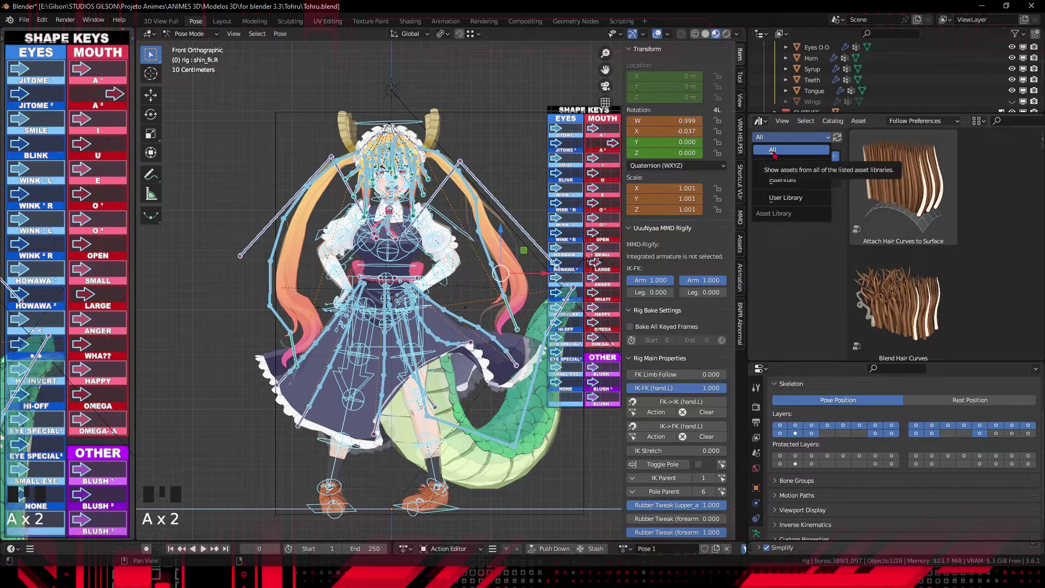
Switch the asset browser's library from All to Current File
click(774, 156)
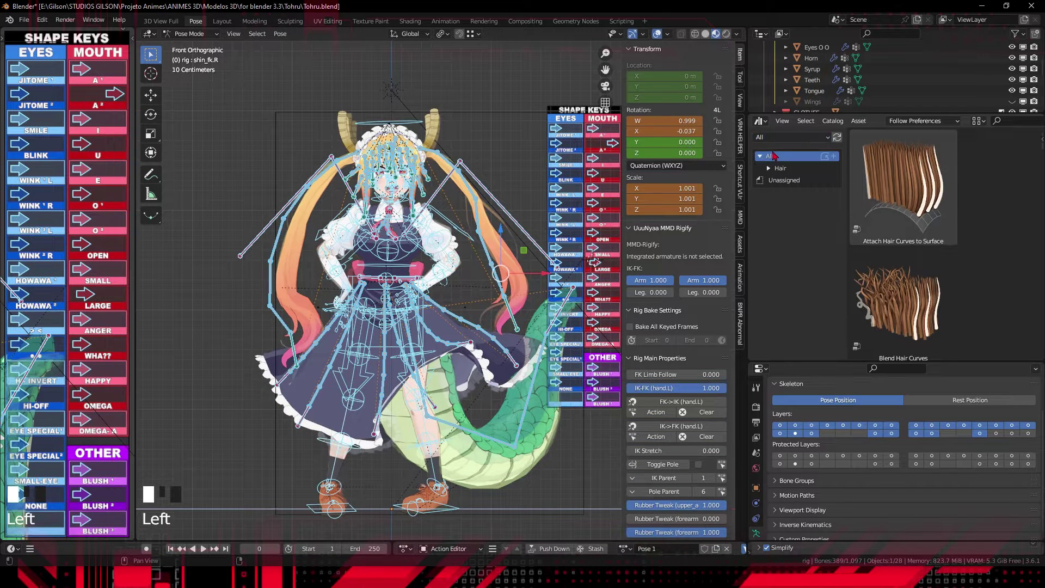
click(863, 123)
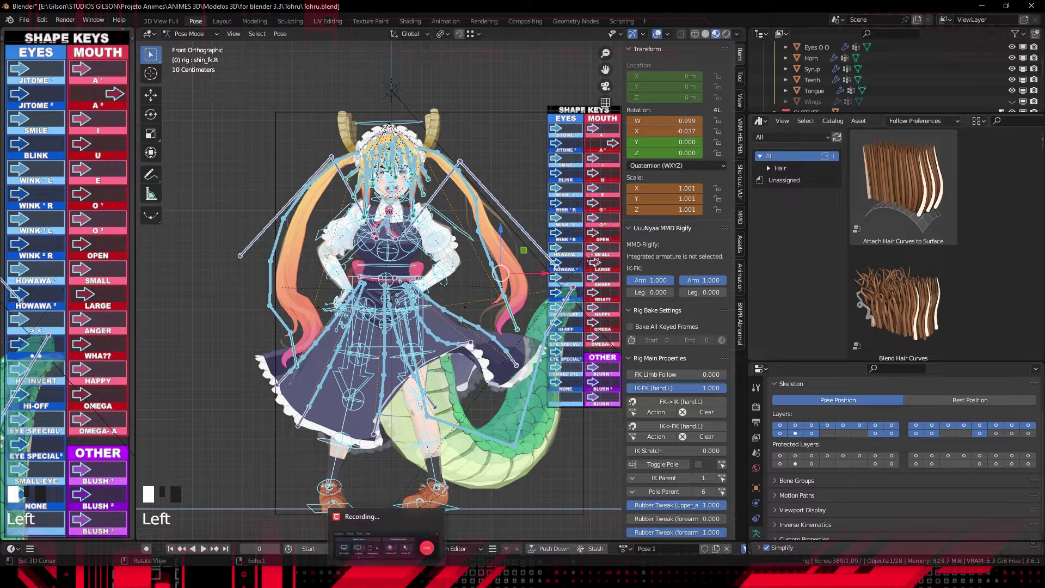
click(792, 137)
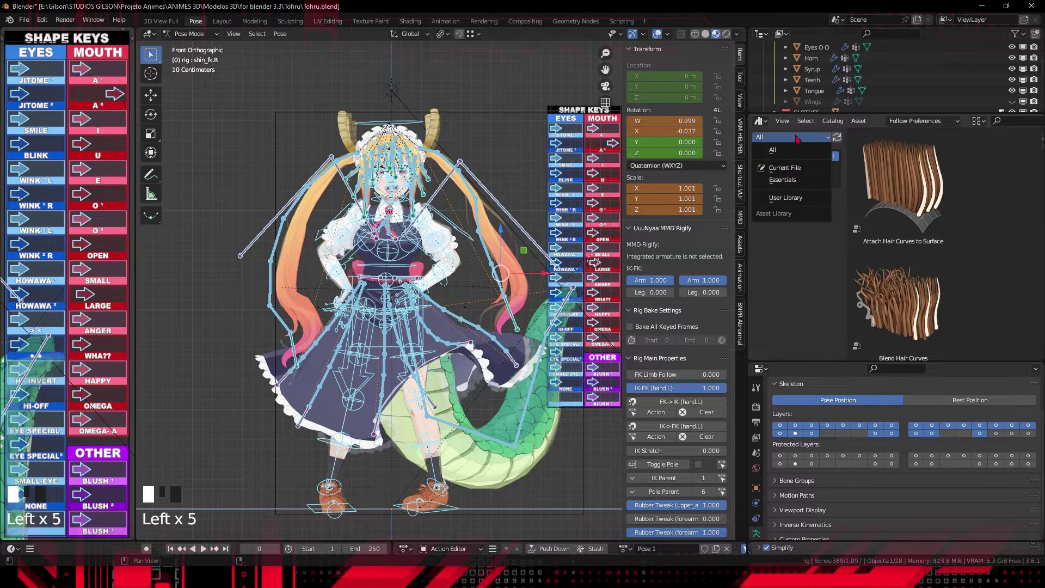
click(784, 167)
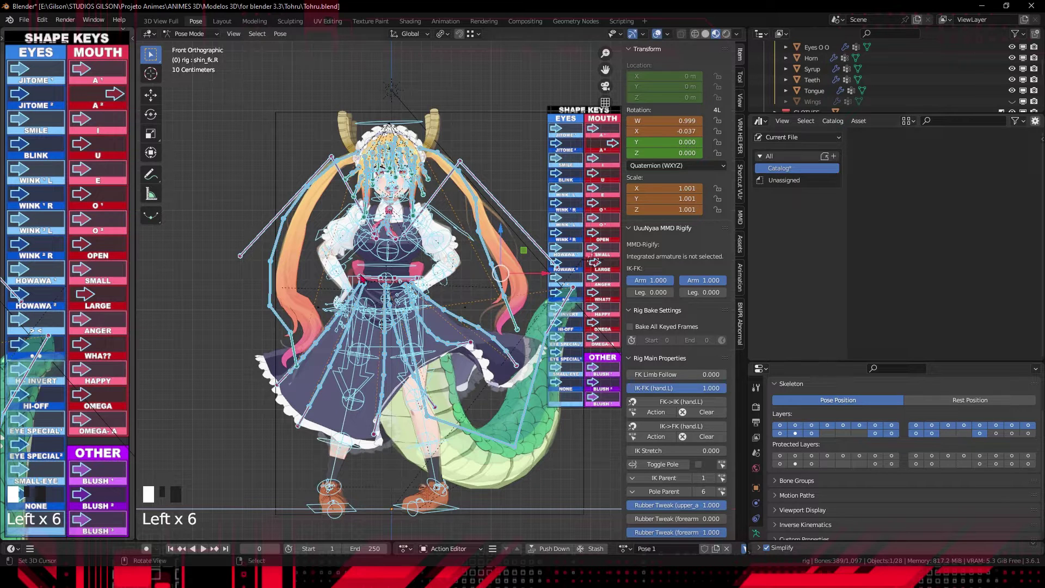
Create a pose asset from the selected bones in the current file's catalog
click(858, 121)
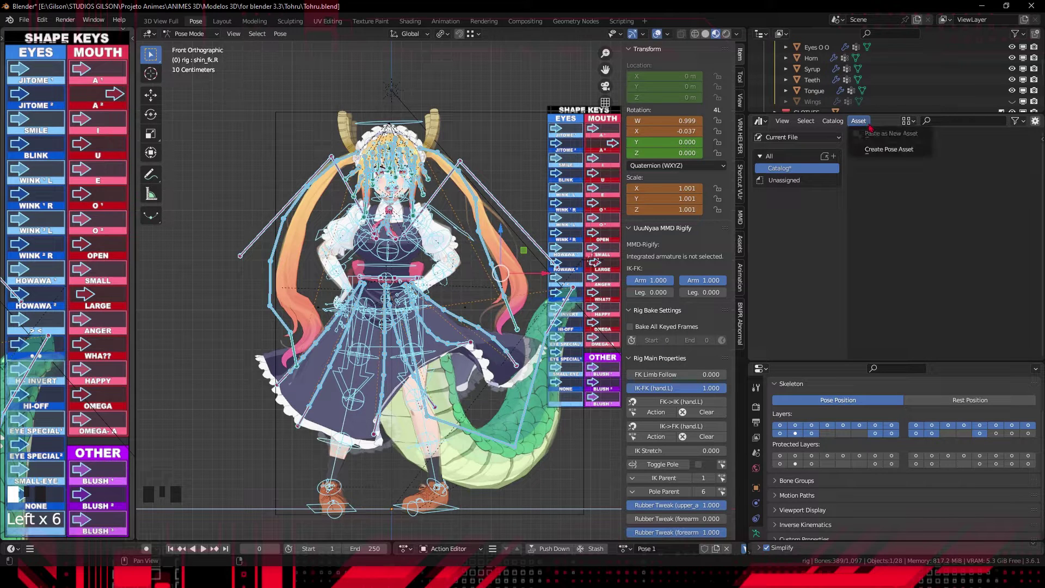
click(876, 150)
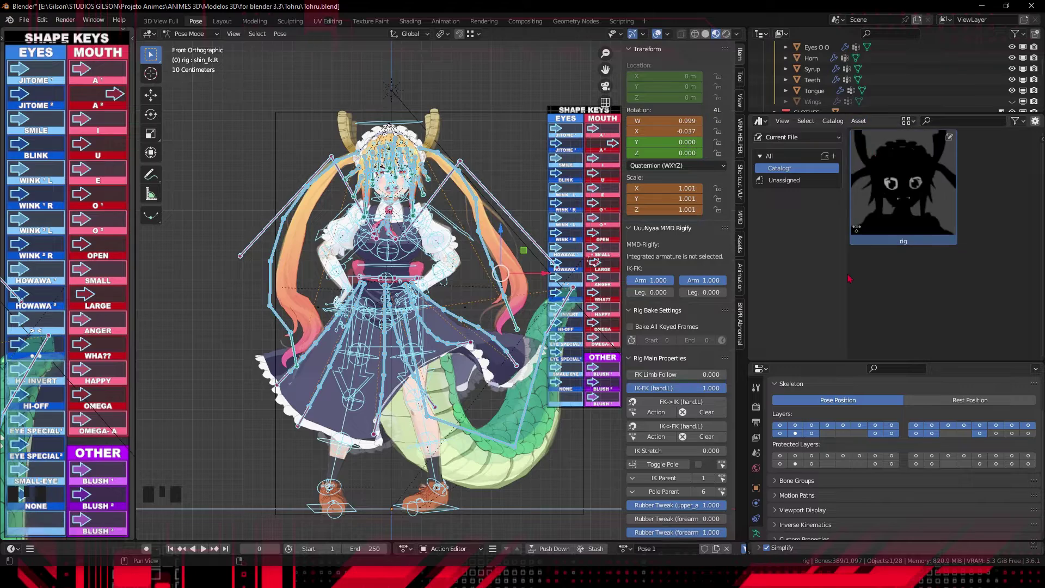
click(796, 137)
click(787, 165)
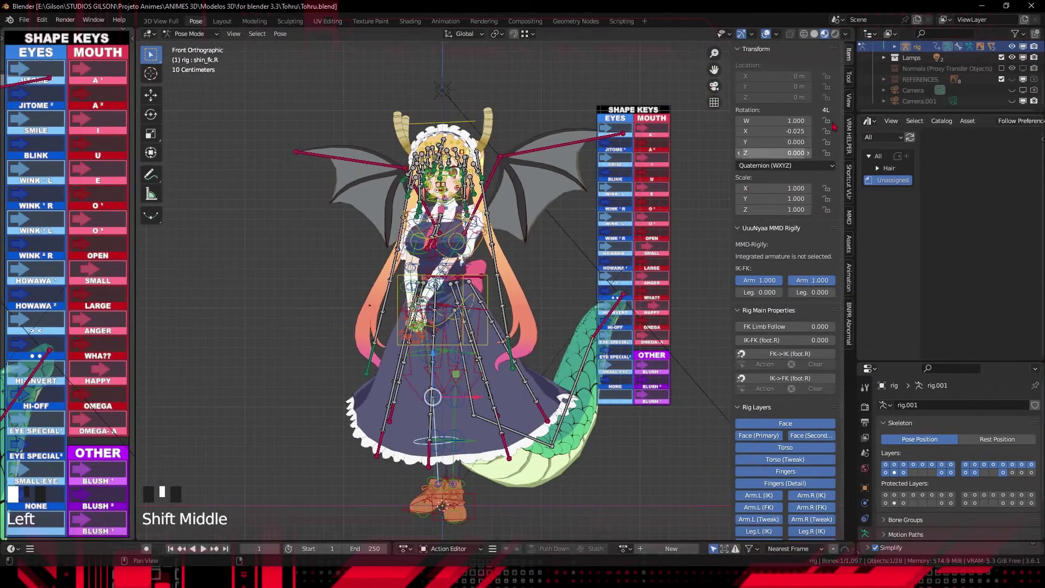
Make Camera.001 the active camera, look through it, and move it back along Y to about -9.24 m
click(918, 101)
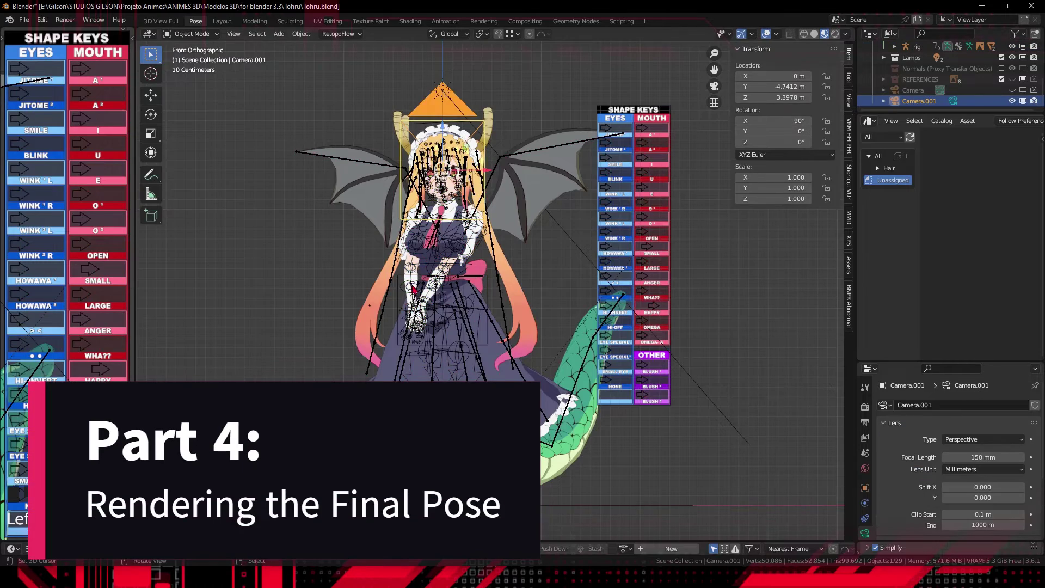
key(ctrl+KP_0)
key(g)
key(y)
click(425, 129)
Move the camera back along Y to about -16.28 m and lower it along Z to about 2.03 m
key(g)
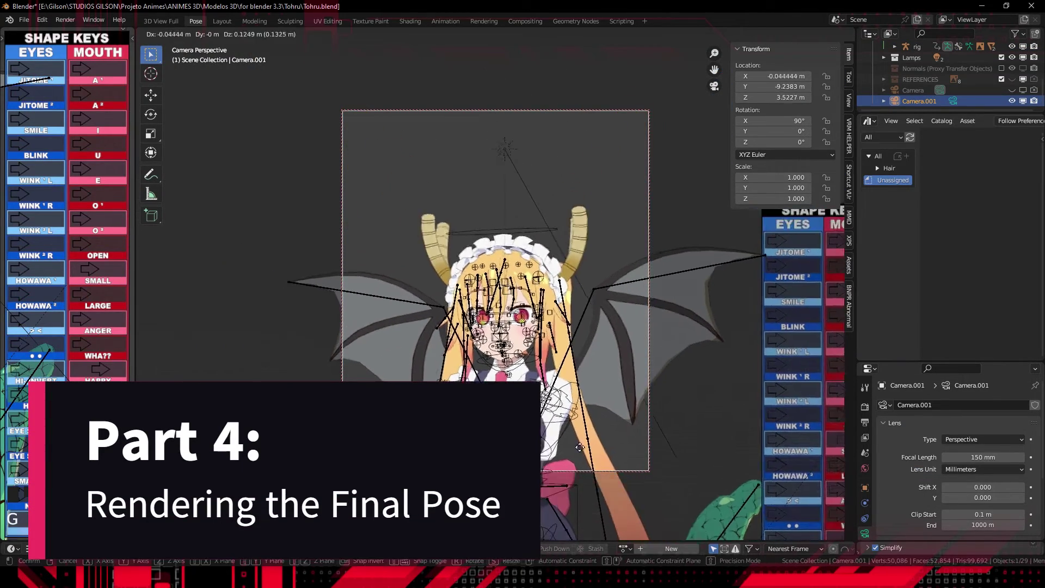
key(y)
click(553, 296)
key(g)
key(z)
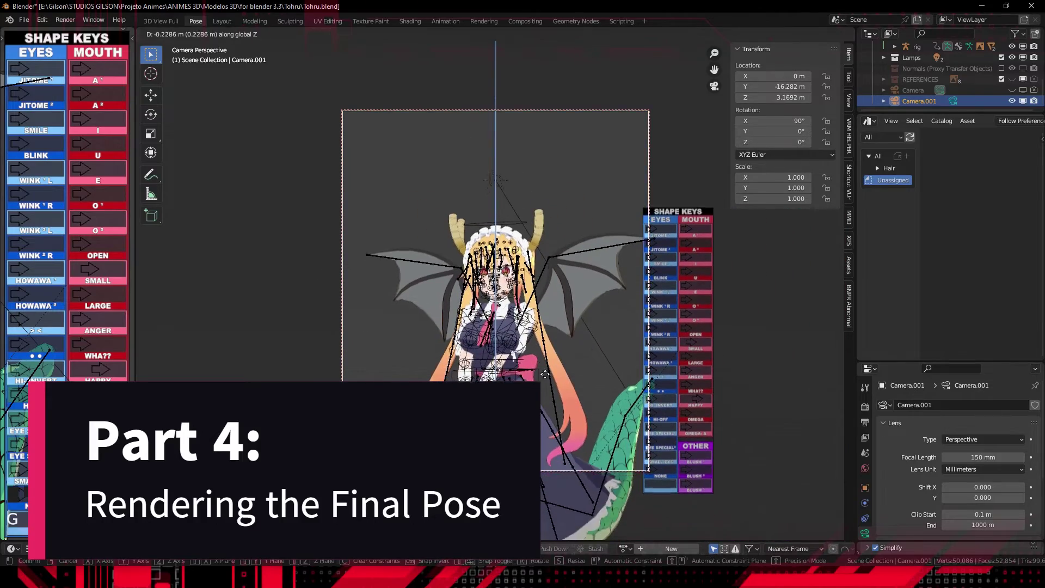
click(536, 123)
Reposition the camera to about X 0.14 m, Y -19.41 m, Z 1.96 m and hide the viewport overlays
key(g)
key(y)
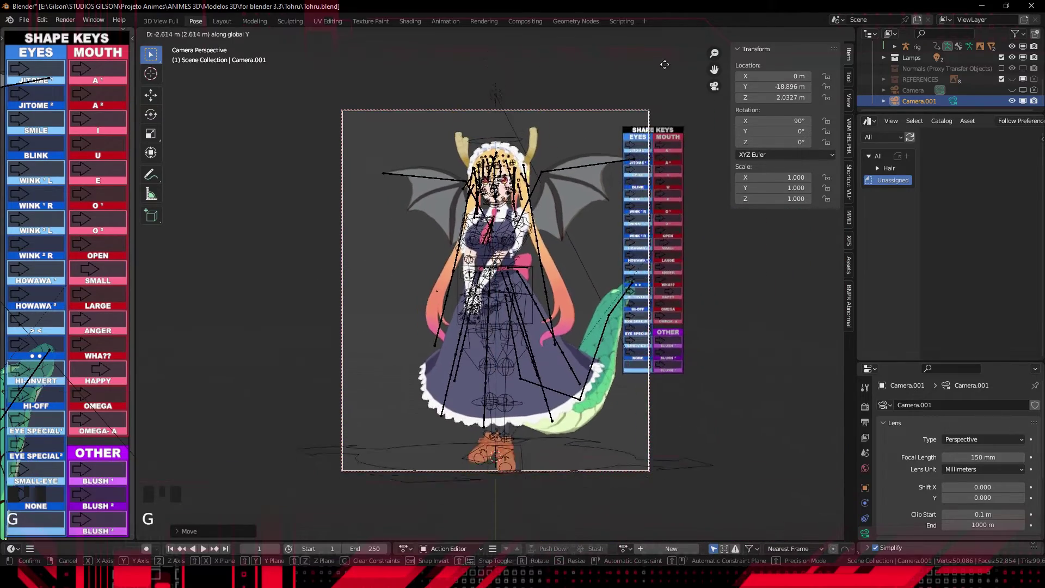
click(635, 54)
key(g)
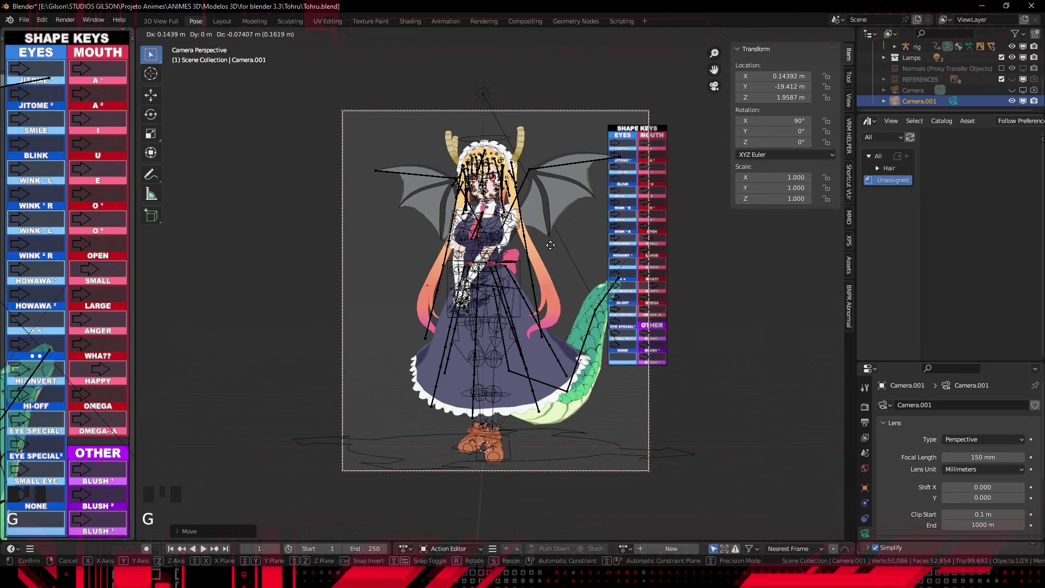
click(552, 250)
click(765, 35)
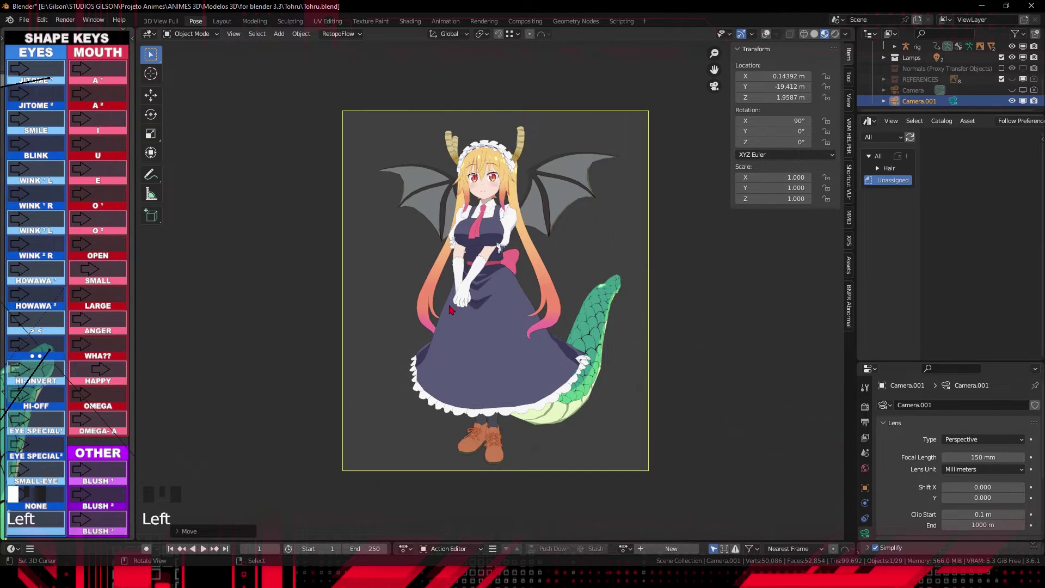
Show the overlays again and refine the camera framing by moving it along the Y and X axes
key(shift+alt+z)
key(g)
key(y)
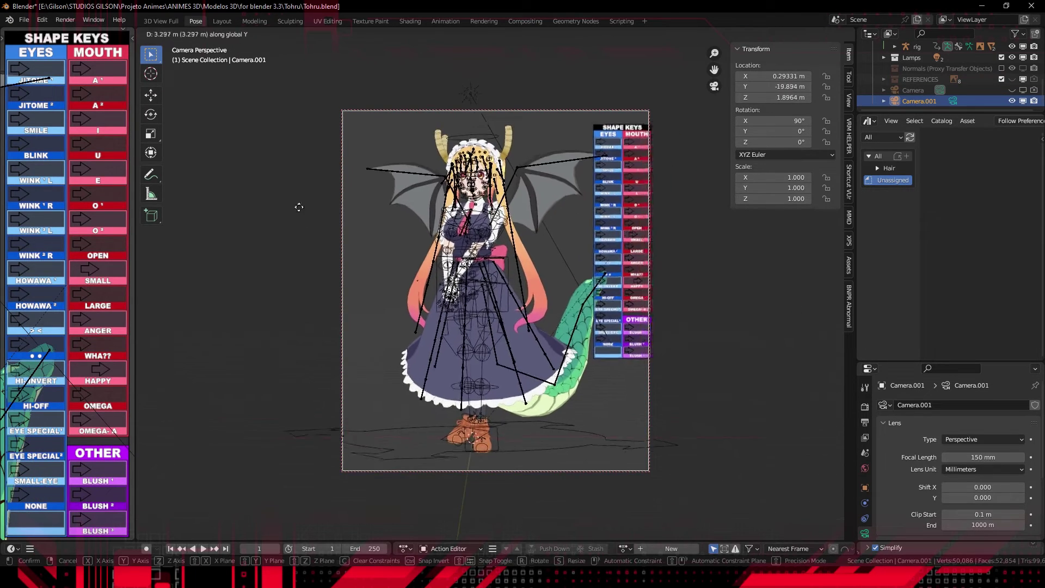
click(298, 216)
key(g)
key(x)
click(296, 216)
Shift the camera along X to fit the character in the frame and turn off the viewport overlays
scroll(982, 436, down, 2)
click(982, 400)
click(982, 438)
drag(982, 418, 952, 418)
key(g)
key(x)
click(383, 234)
key(shift+alt+z)
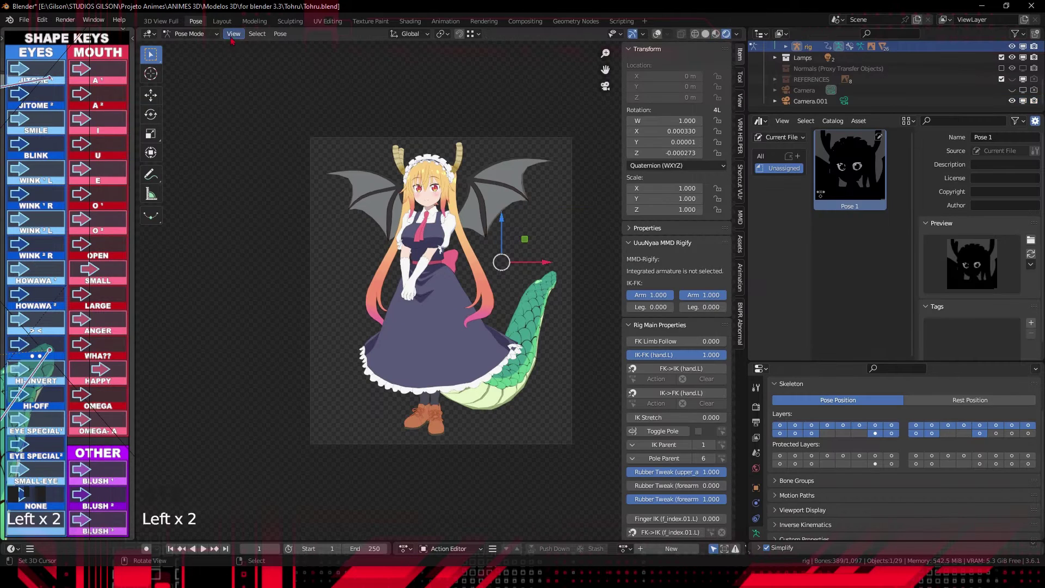
Render the posed character from the camera view as a viewport render image
click(234, 34)
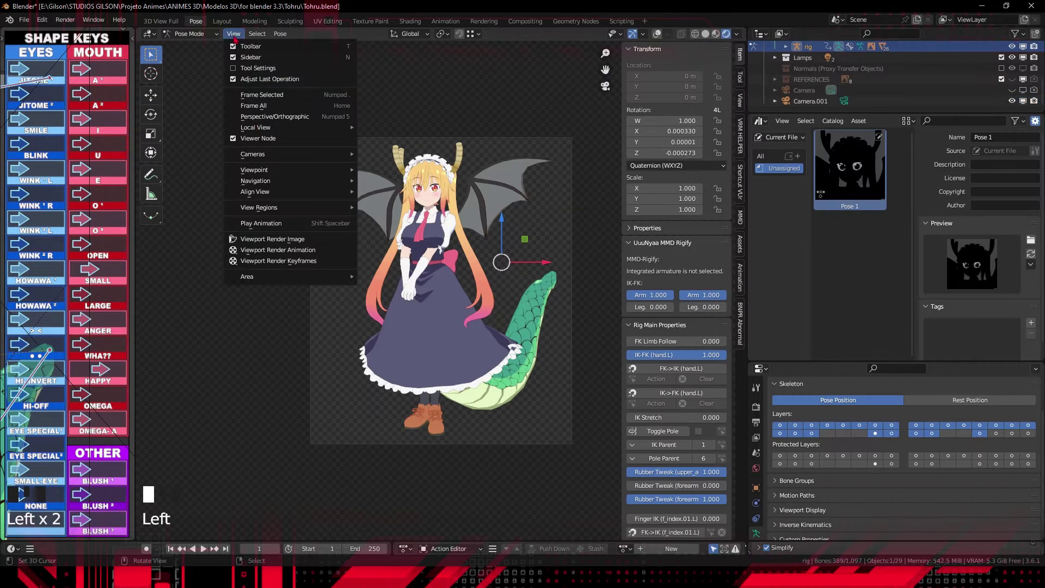
click(261, 241)
scroll(447, 251, down, 8)
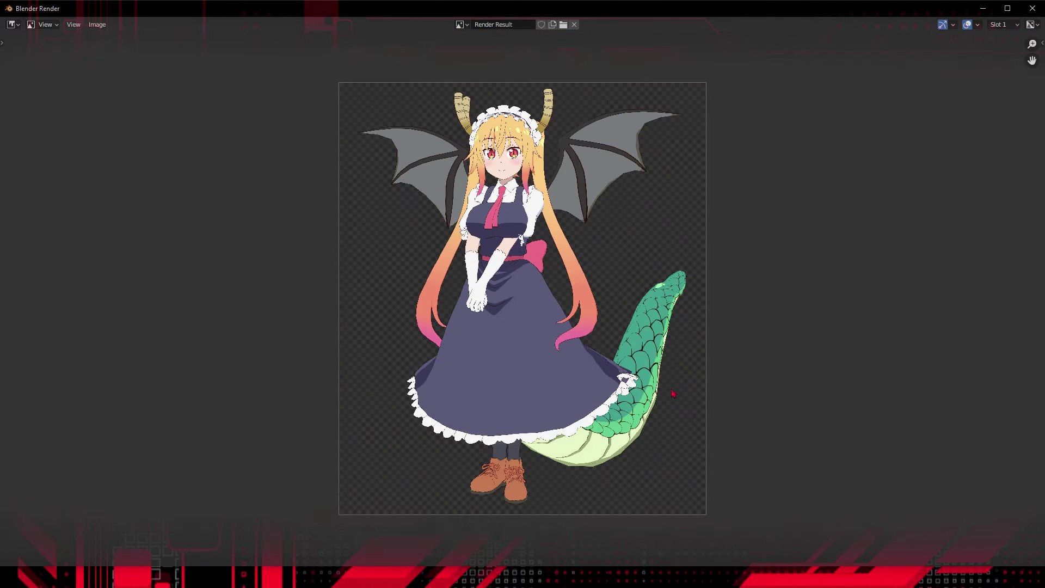
Save the rendered image as a PNG named Pose in the Tohru folder and close the render window
click(98, 25)
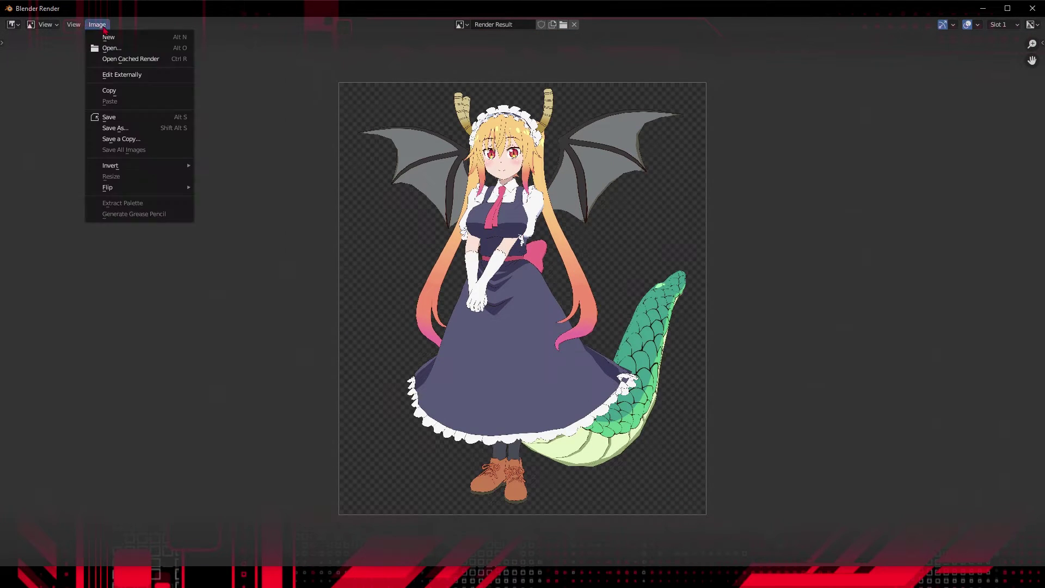
click(112, 117)
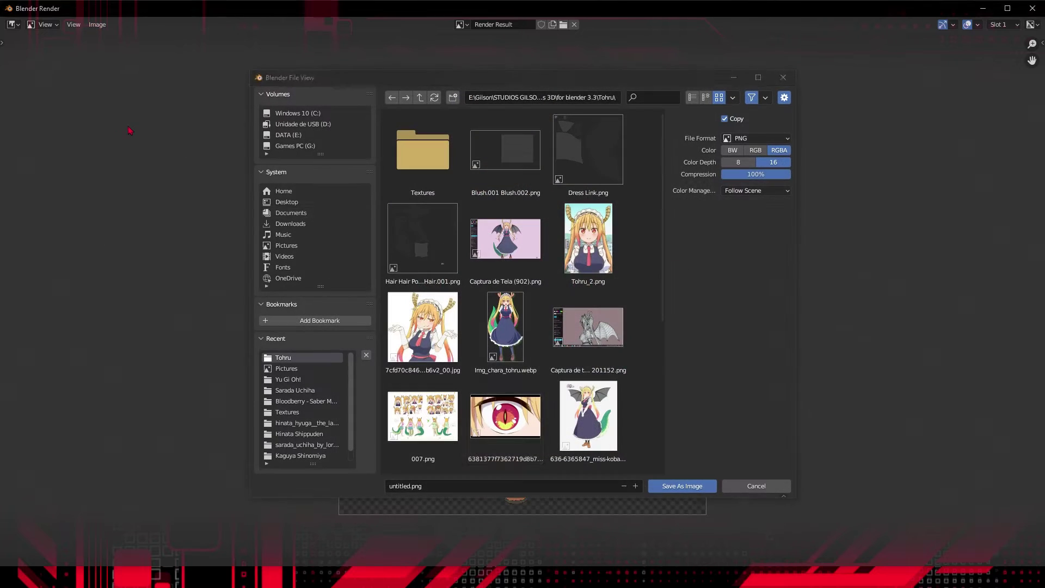
text(Pose 1)
click(682, 486)
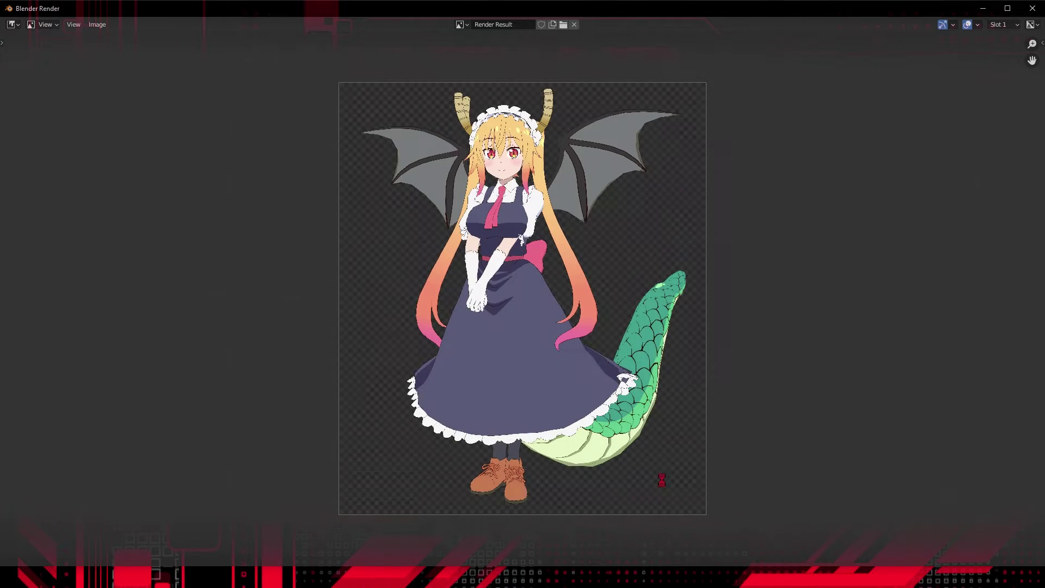
key(Escape)
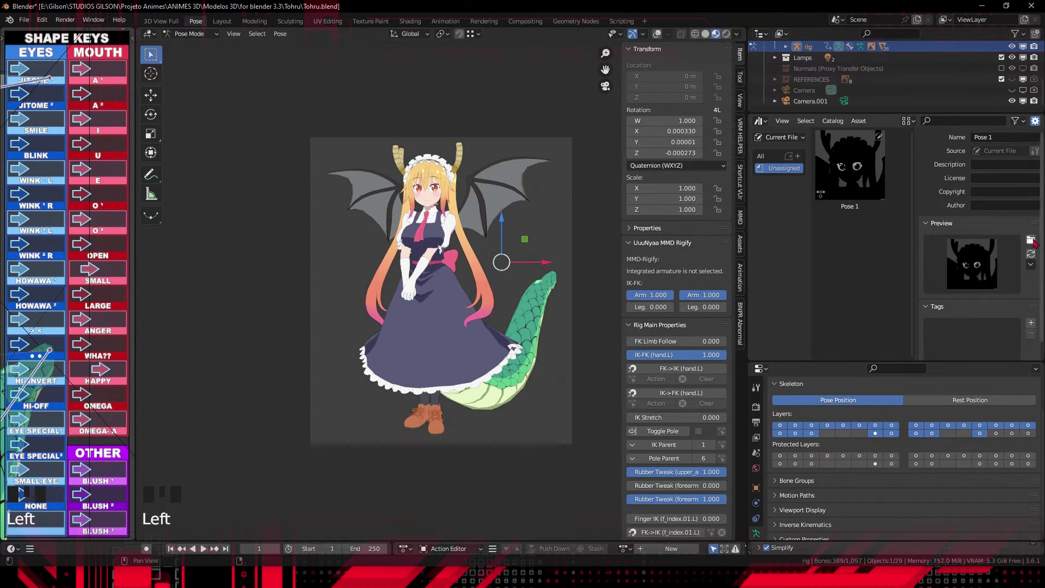
Load the saved pose render as the custom preview of the Pose 1 asset and hide the asset details sidebar
click(1030, 240)
click(504, 150)
click(682, 486)
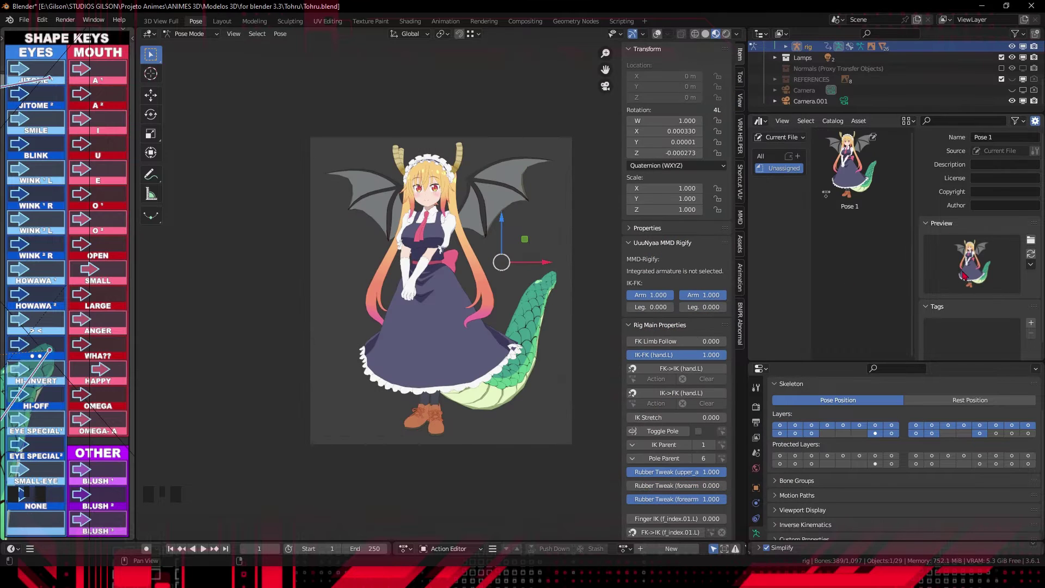
drag(915, 153, 930, 154)
click(1035, 121)
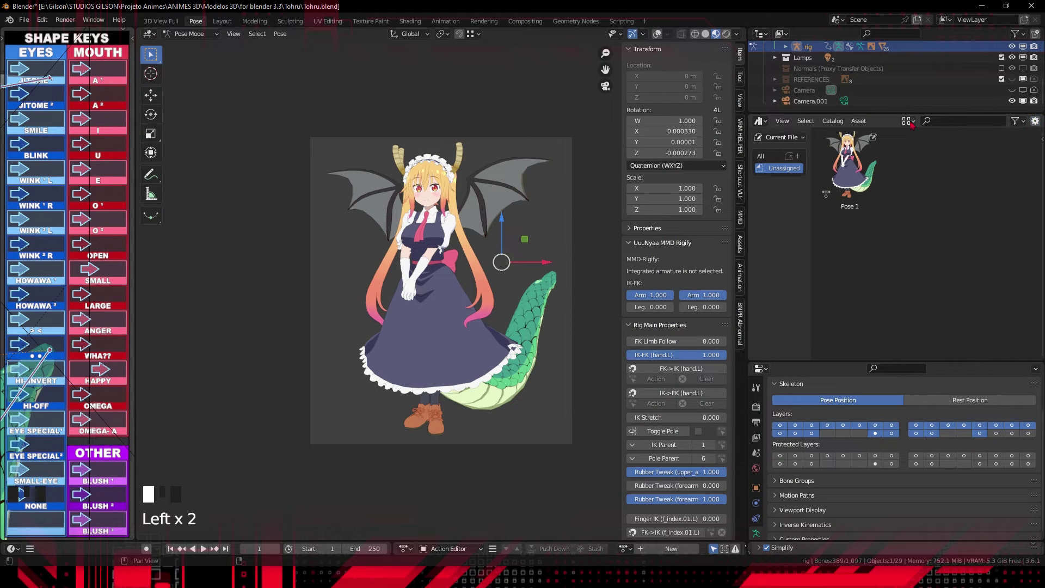
Enlarge the asset thumbnails in the asset browser's display settings and widen its catalog sidebar
click(908, 120)
click(932, 141)
click(932, 190)
drag(812, 242, 846, 243)
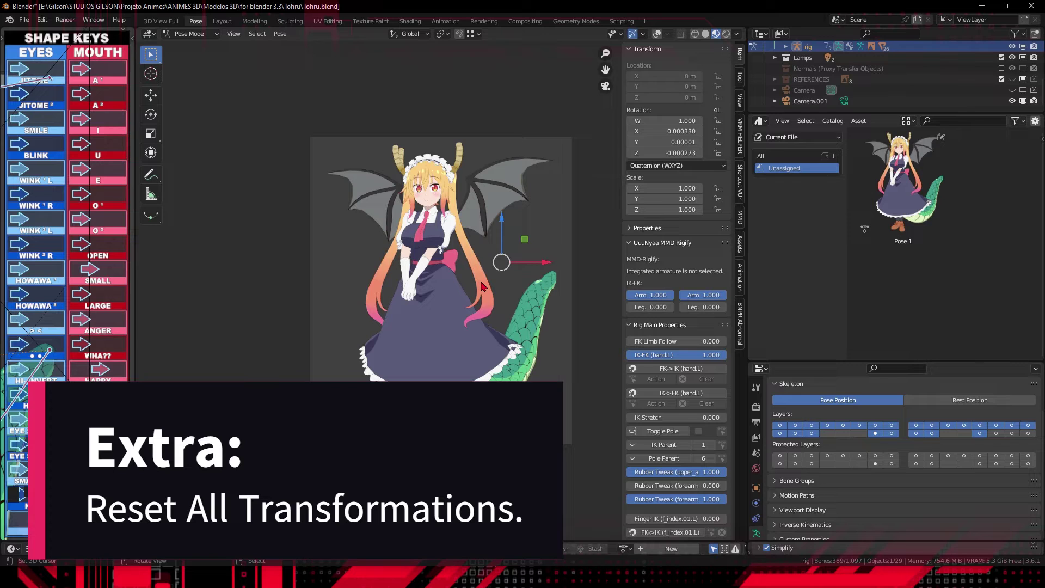
Turn the viewport overlays back on and clear the location, rotation and scale of the selected rig bones
click(657, 34)
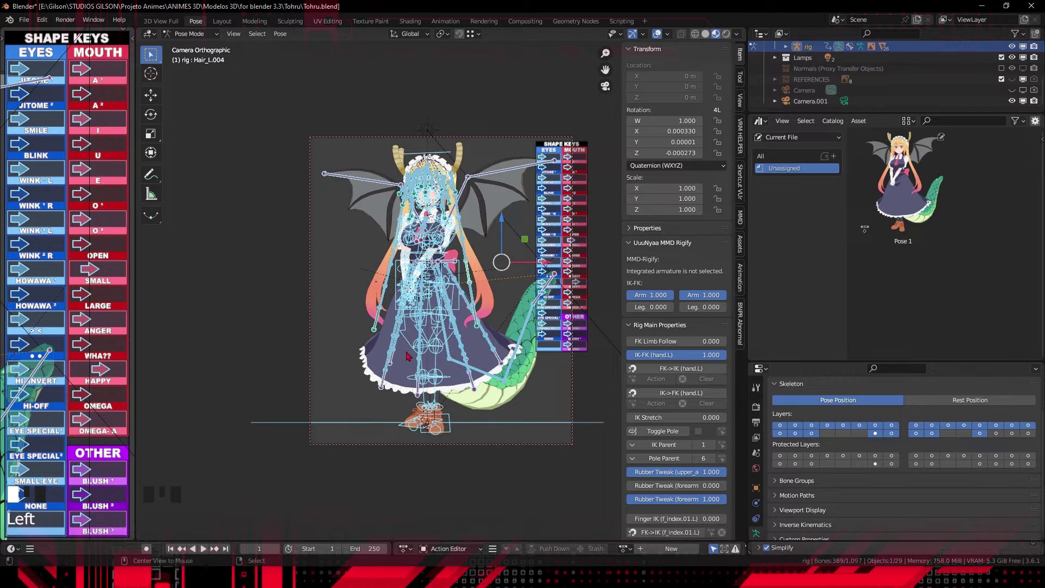
key(alt+g)
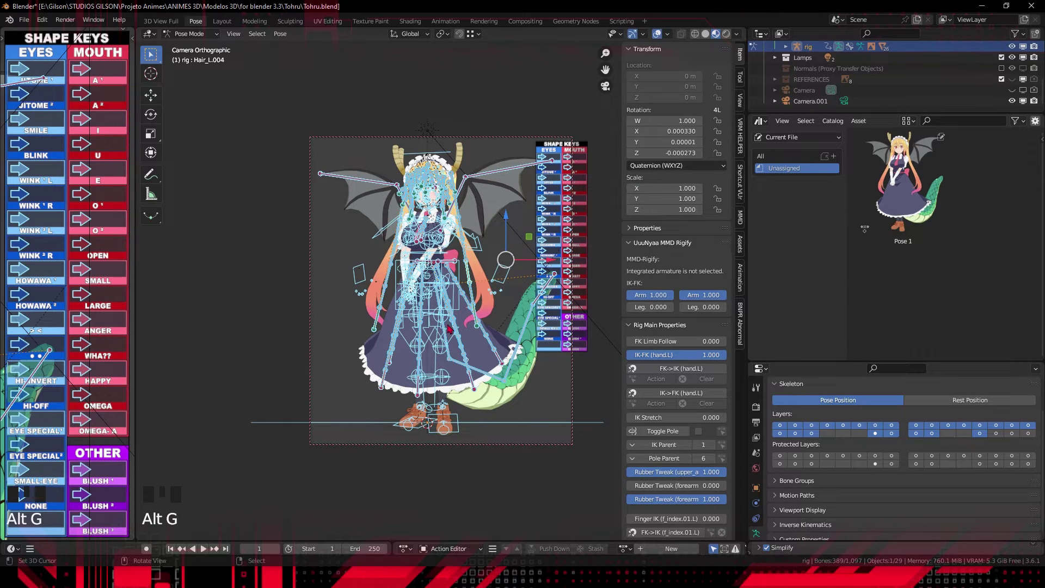
key(alt+r)
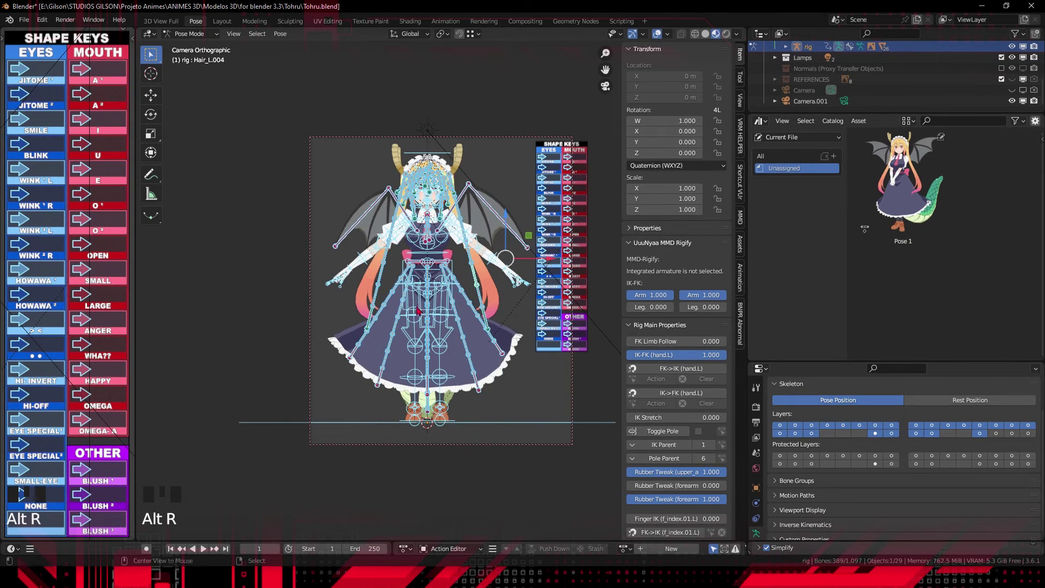
key(alt+s)
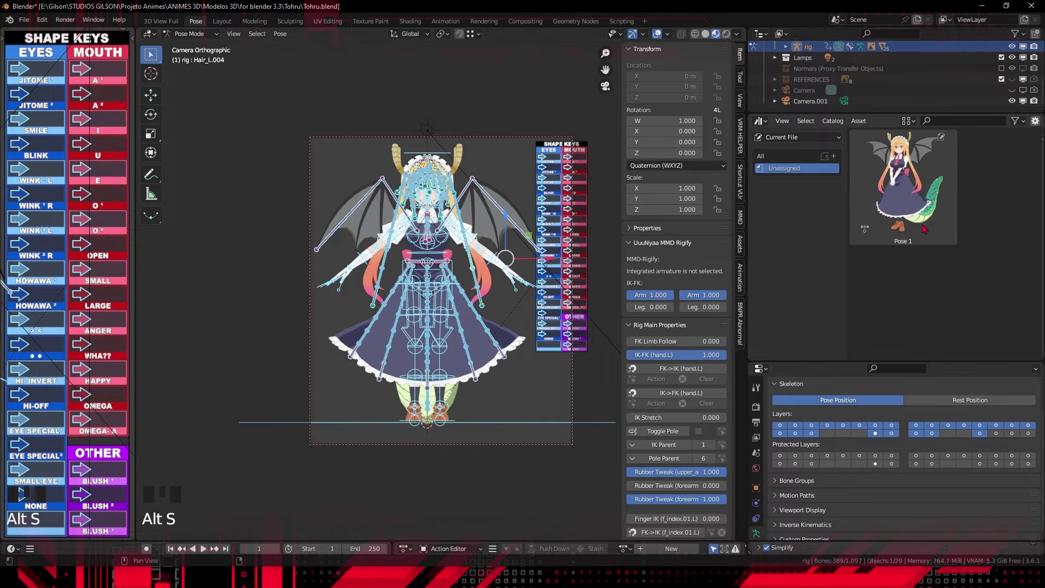
Apply the Pose 1 asset from the asset browser to the reset rig
double_click(878, 203)
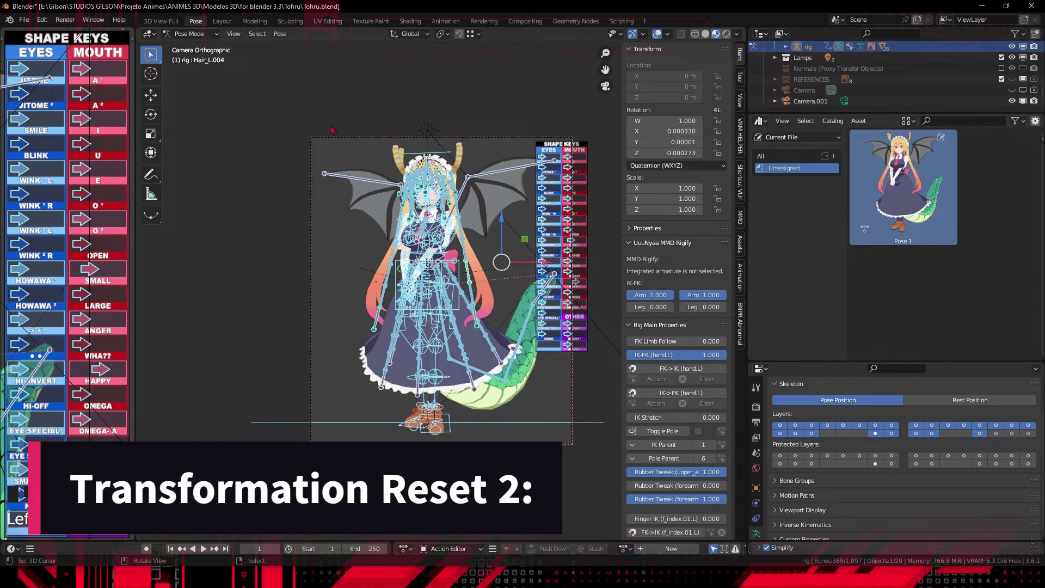
click(279, 35)
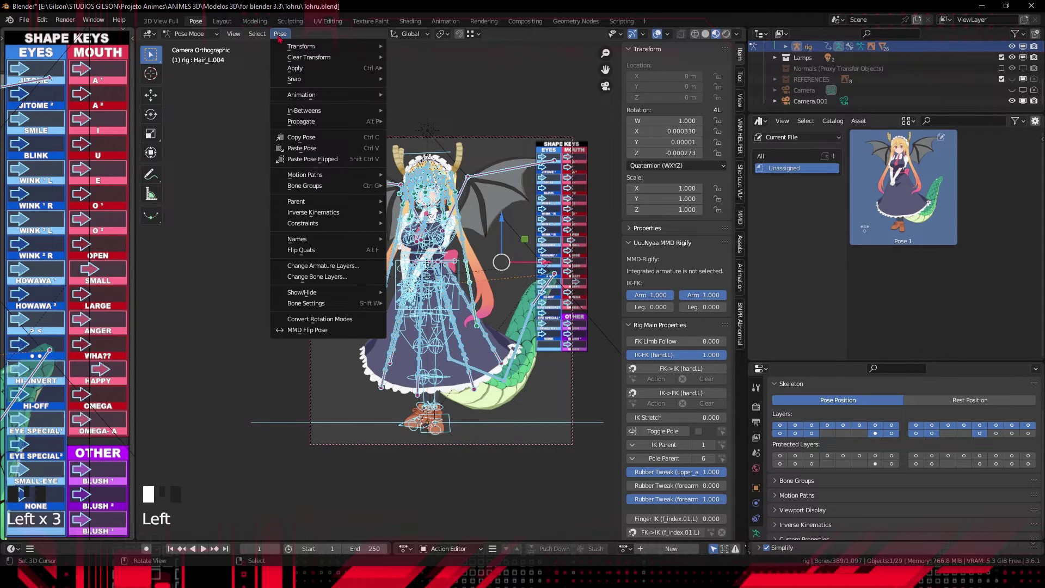
double_click(516, 263)
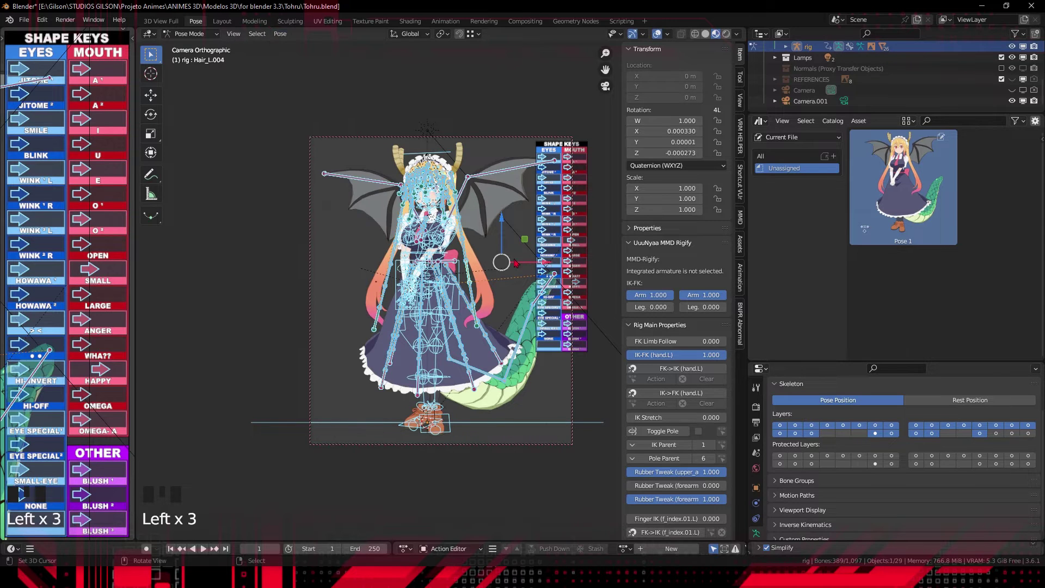
Reset all transforms of the selected bones at once with Clear Transform set to All
click(279, 35)
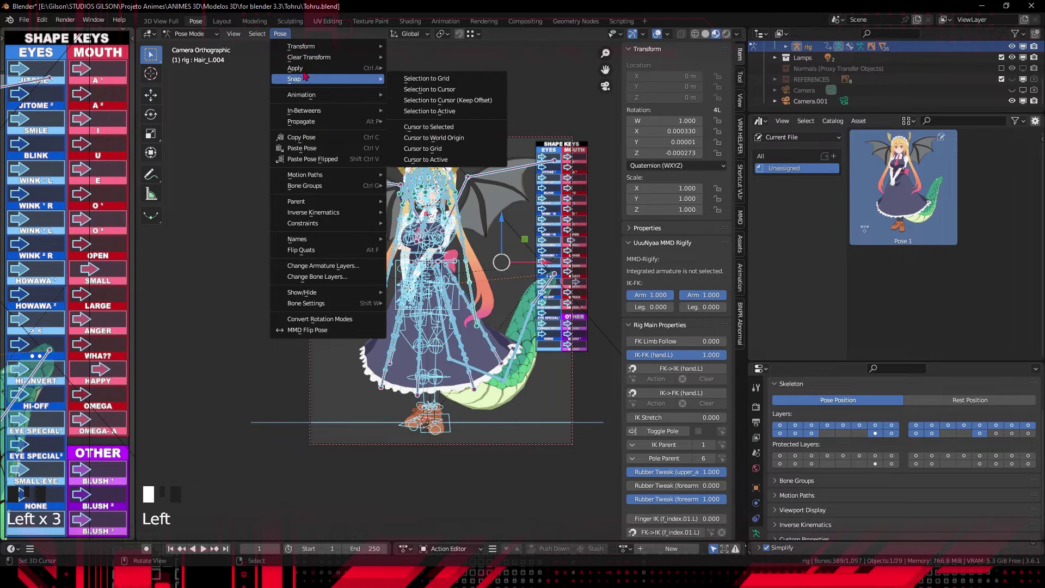
mouse_move(308, 61)
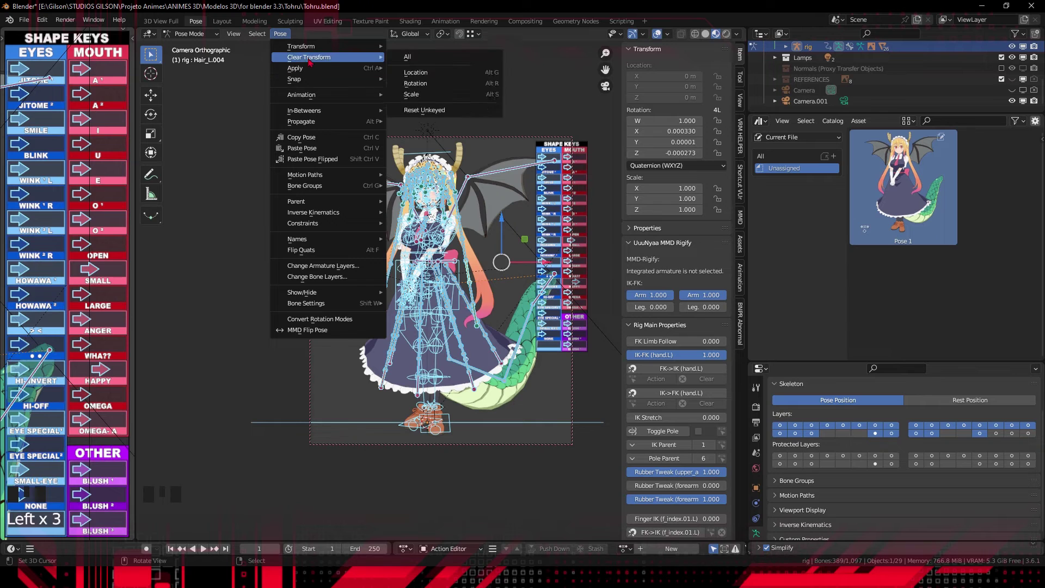
click(410, 63)
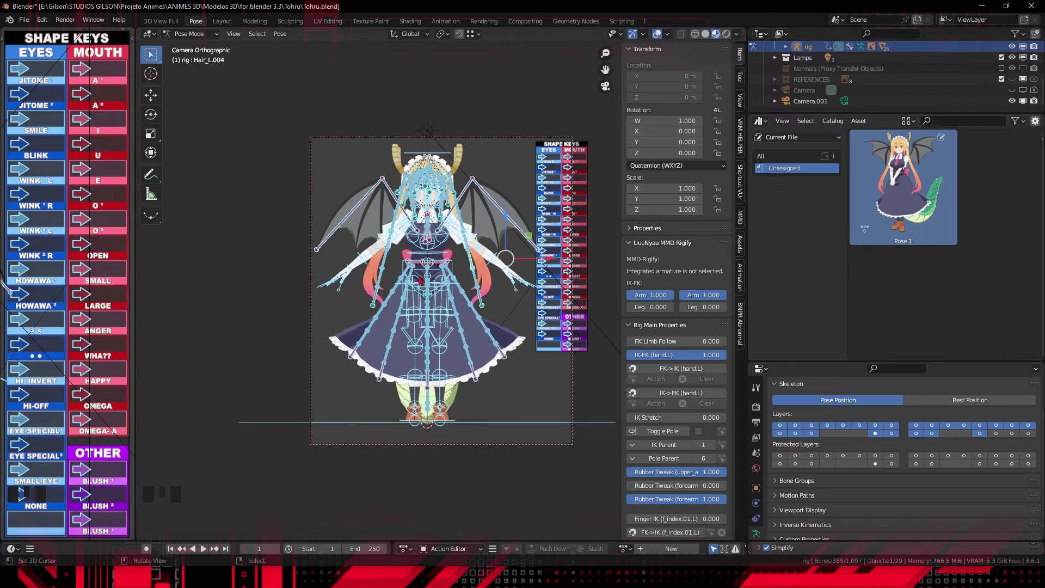
Reapply the stored Pose 1 asset to the character's rig
key(Left)
key(Left)
key(Left)
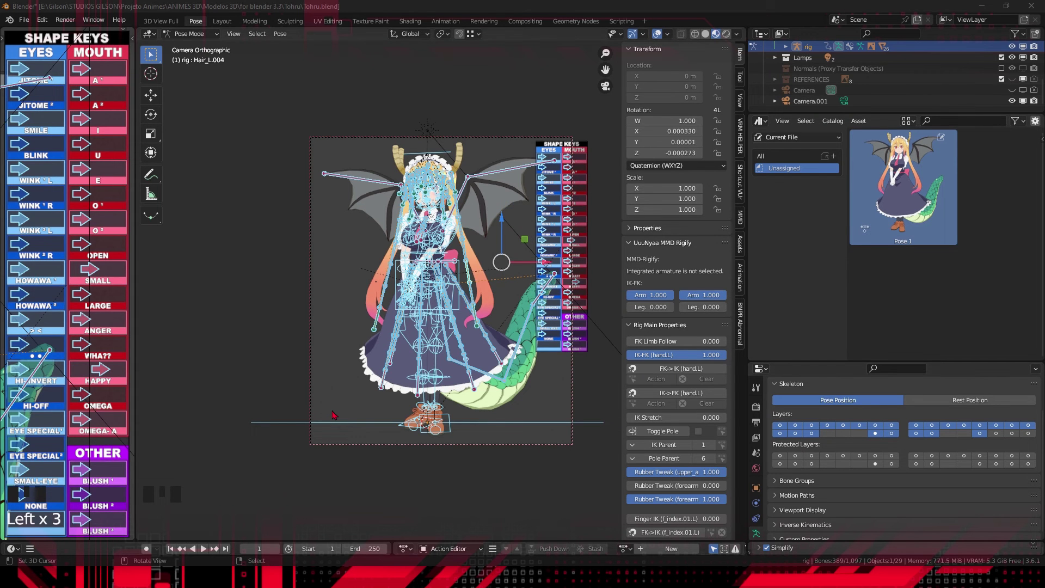